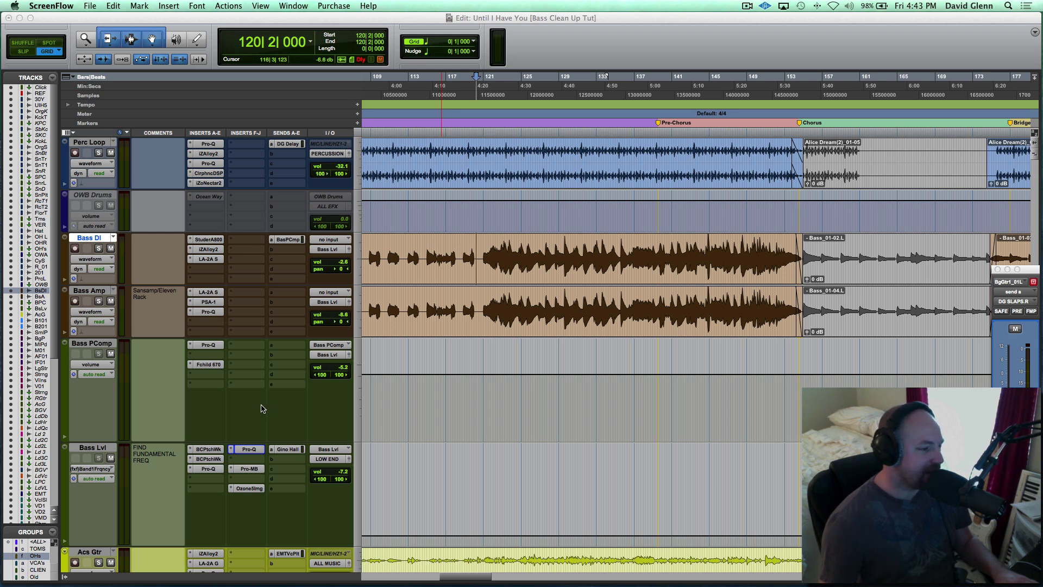
Turn off the noise in the Studer A800 tape plug-in on the Bass DI track and close the plug-in.
{"action": "left_click", "coordinate": [95, 243]}
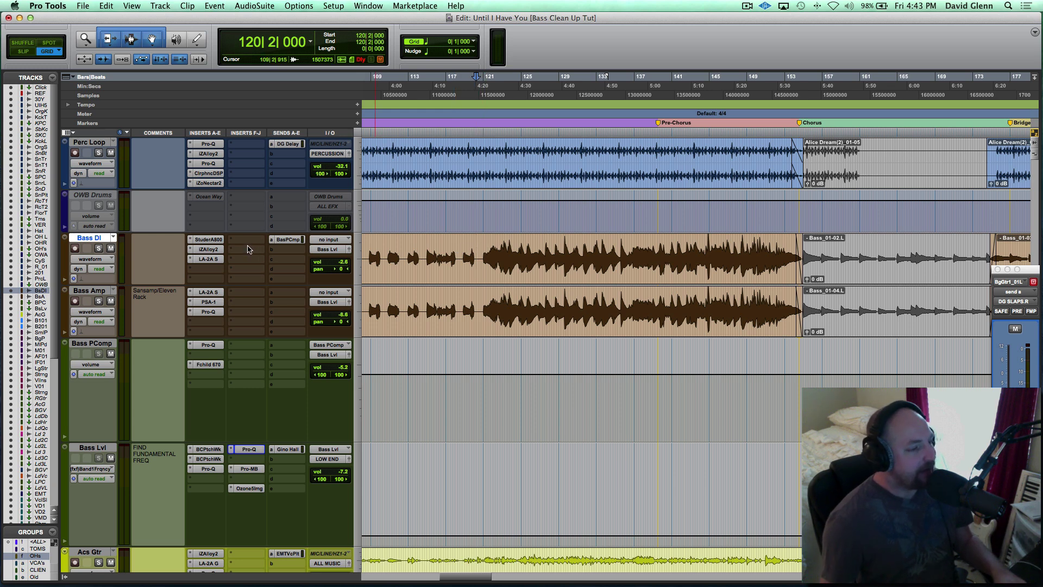
{"action": "left_click", "coordinate": [208, 240]}
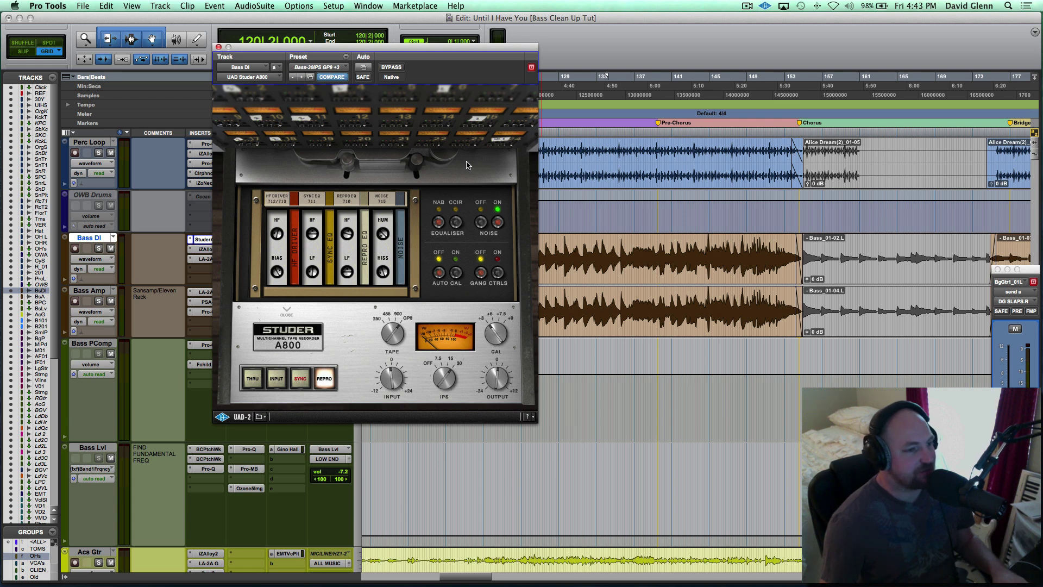
{"action": "left_click", "coordinate": [481, 223]}
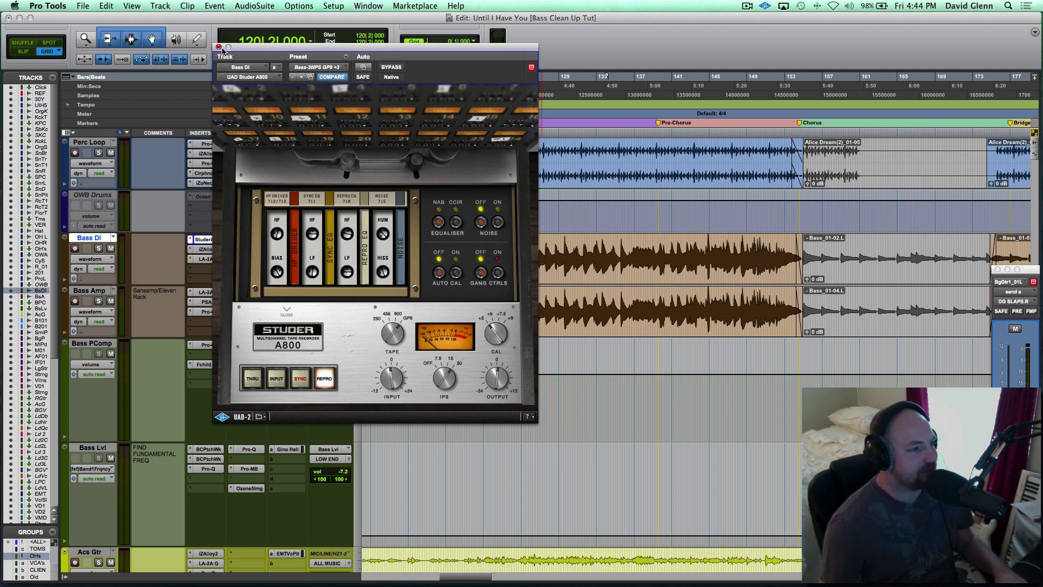
{"action": "left_click", "coordinate": [219, 48]}
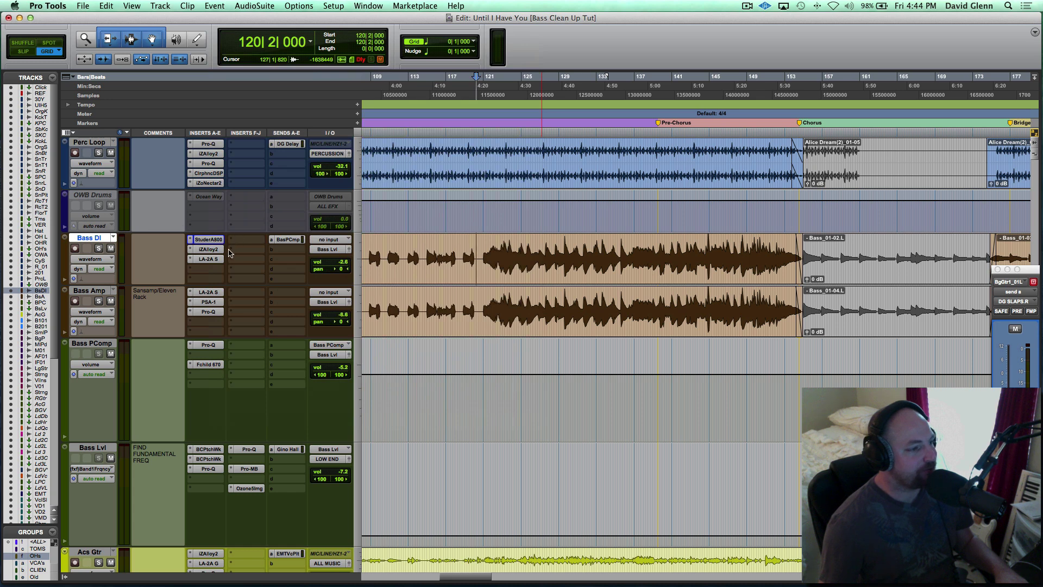
Inspect the Alloy 2 exciter on the Bass DI track, and check its LA-2A leveling amplifier while playing from bar 131.
{"action": "left_click", "coordinate": [208, 249]}
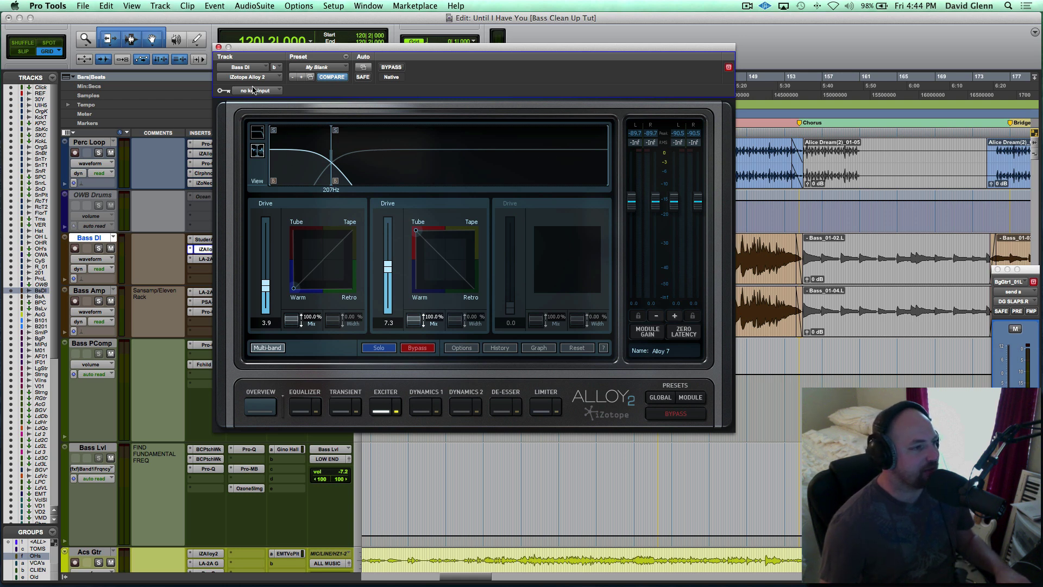
{"action": "left_click", "coordinate": [219, 47]}
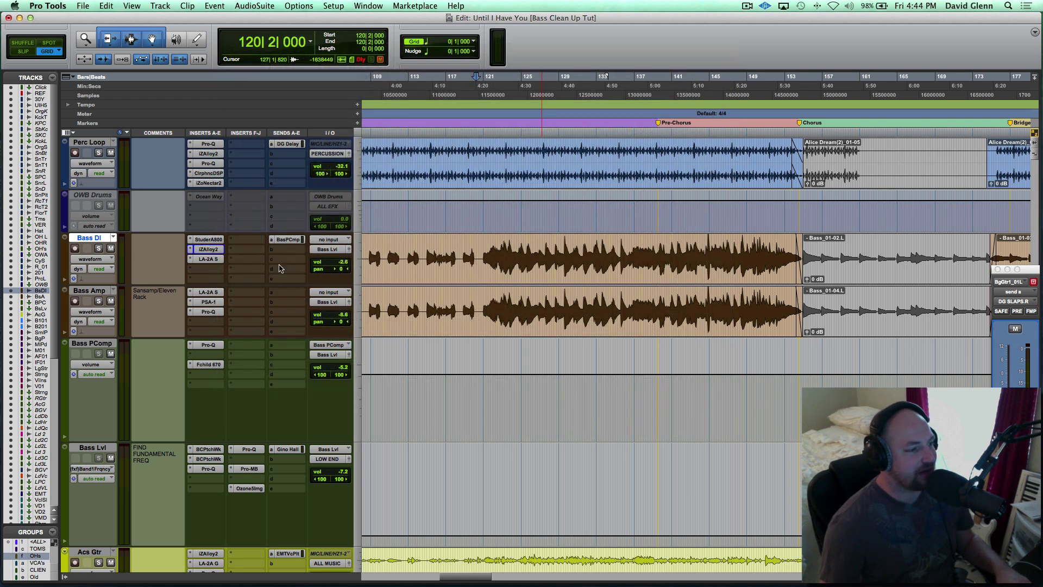
{"action": "left_click", "coordinate": [210, 259]}
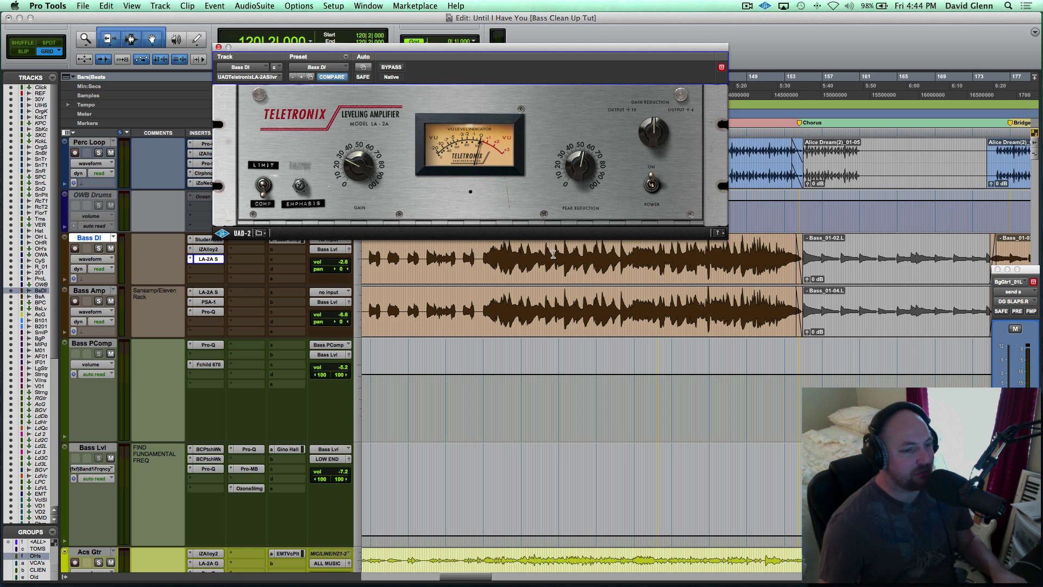
{"action": "left_click", "coordinate": [581, 254]}
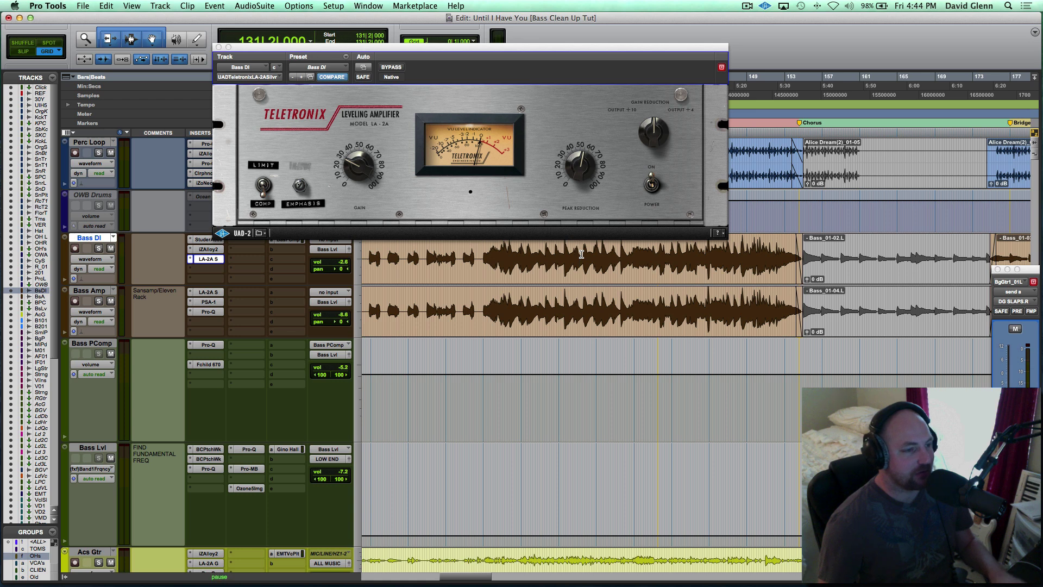
{"action": "key", "text": "space"}
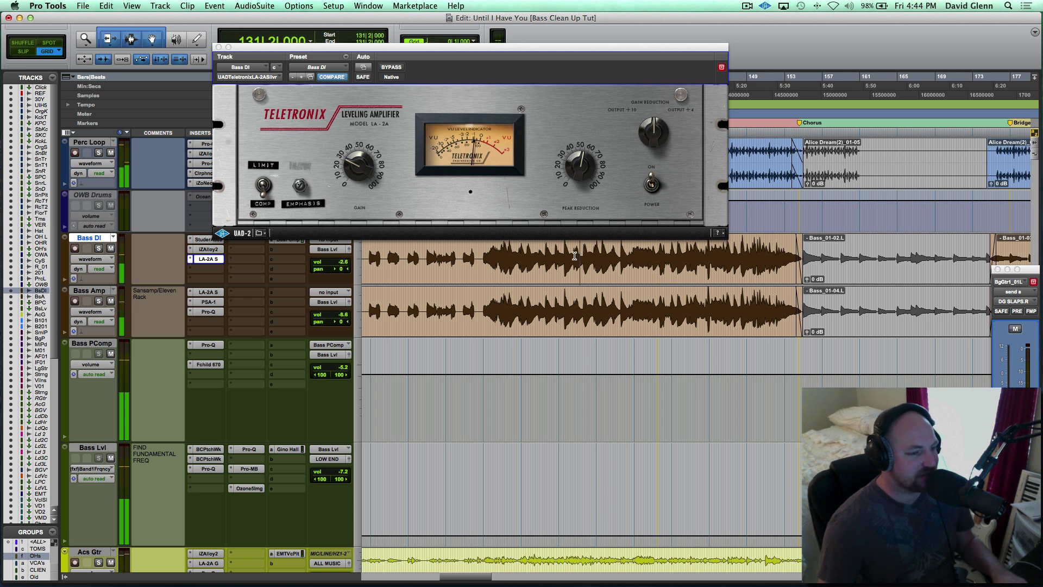
{"action": "scroll", "coordinate": [565, 255], "scroll_direction": "left", "scroll_amount": 3}
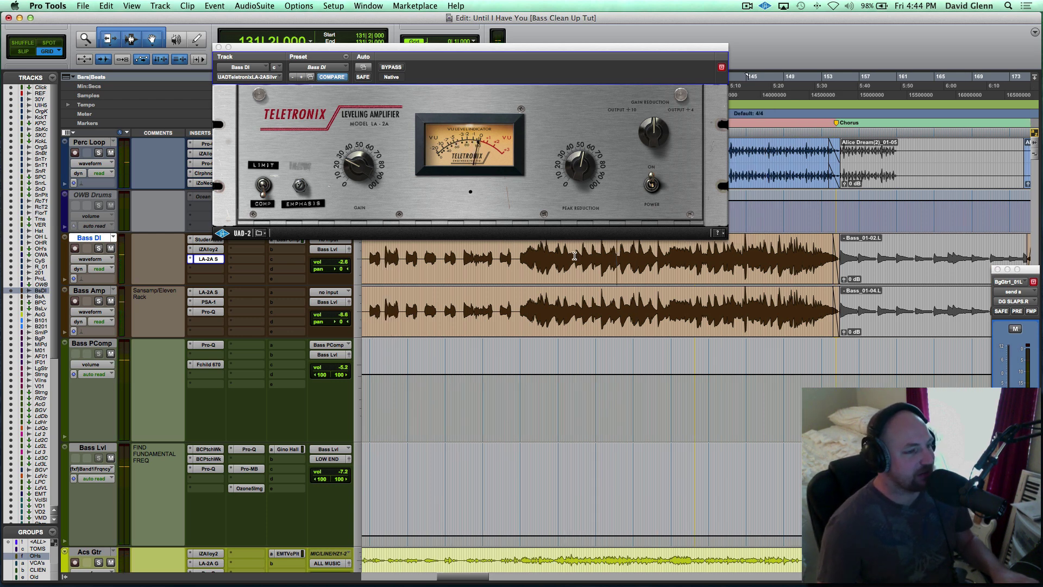
{"action": "left_click", "coordinate": [518, 252]}
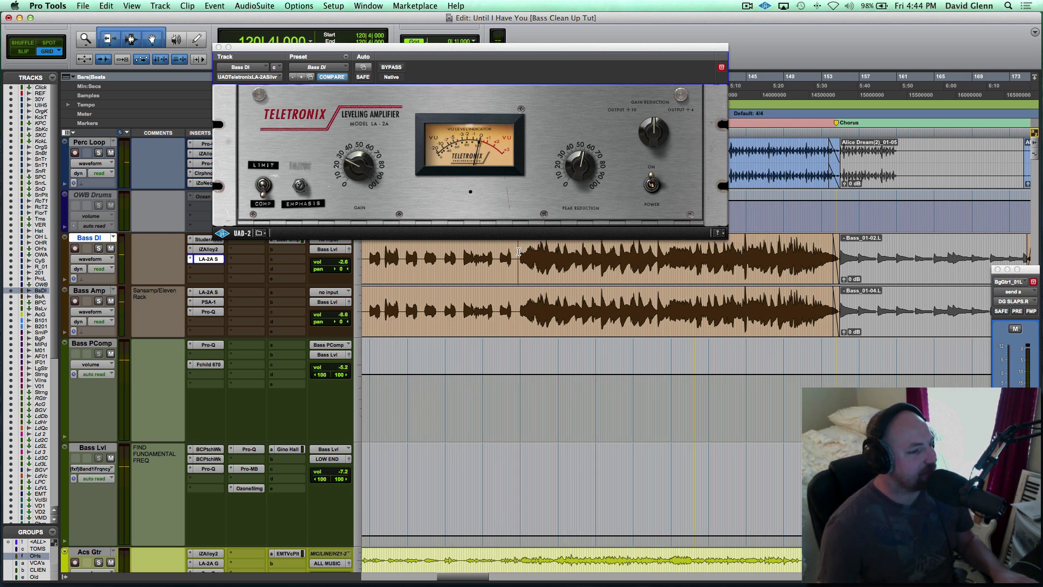
{"action": "left_click", "coordinate": [218, 260]}
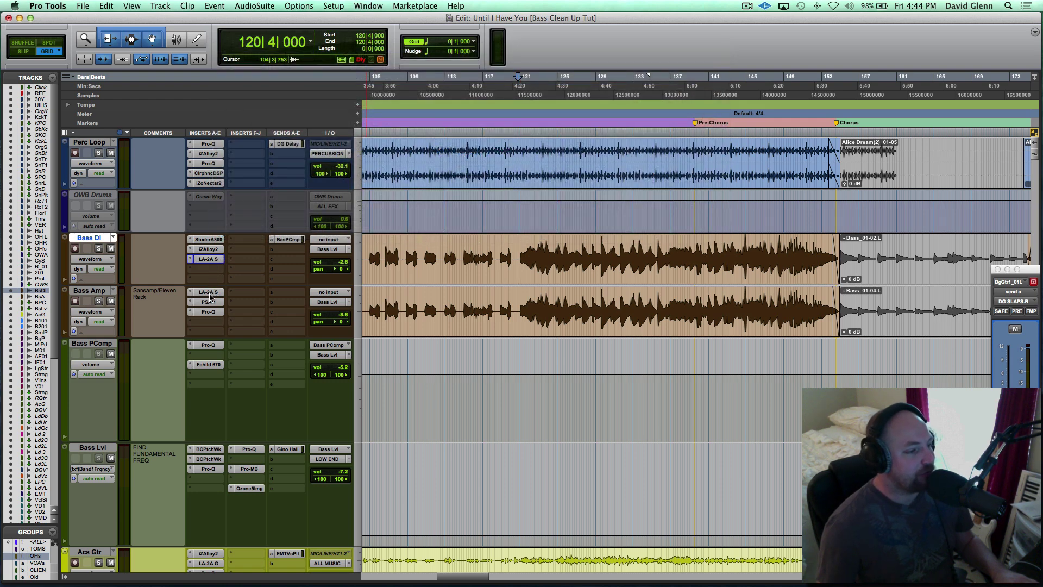
Examine the LA-2A, SansAmp PSA-1 and Pro-Q plug-in settings on the Bass Amp track.
{"action": "left_click", "coordinate": [208, 293]}
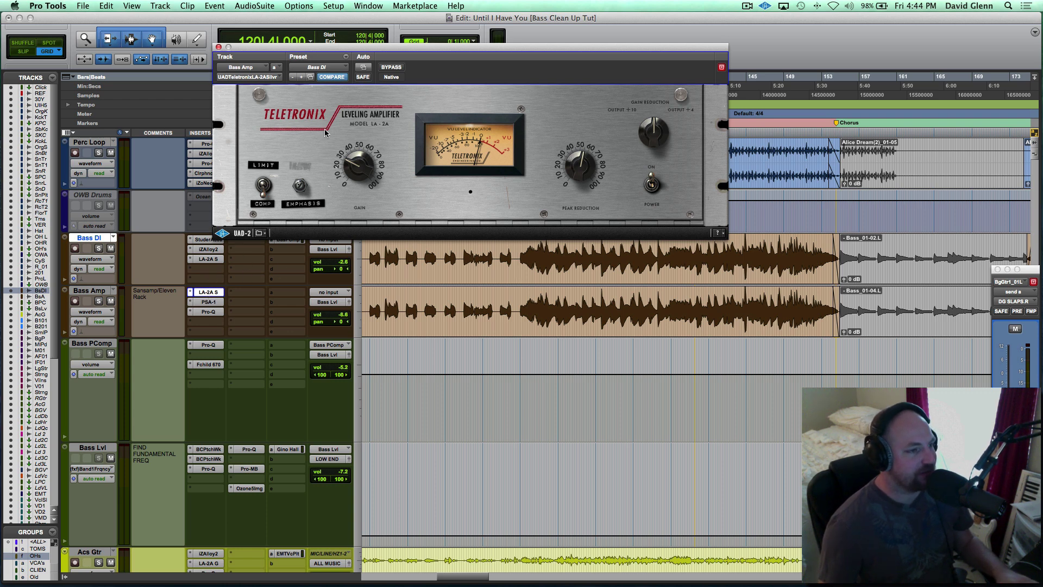
{"action": "left_click", "coordinate": [210, 294]}
{"action": "left_click", "coordinate": [221, 302]}
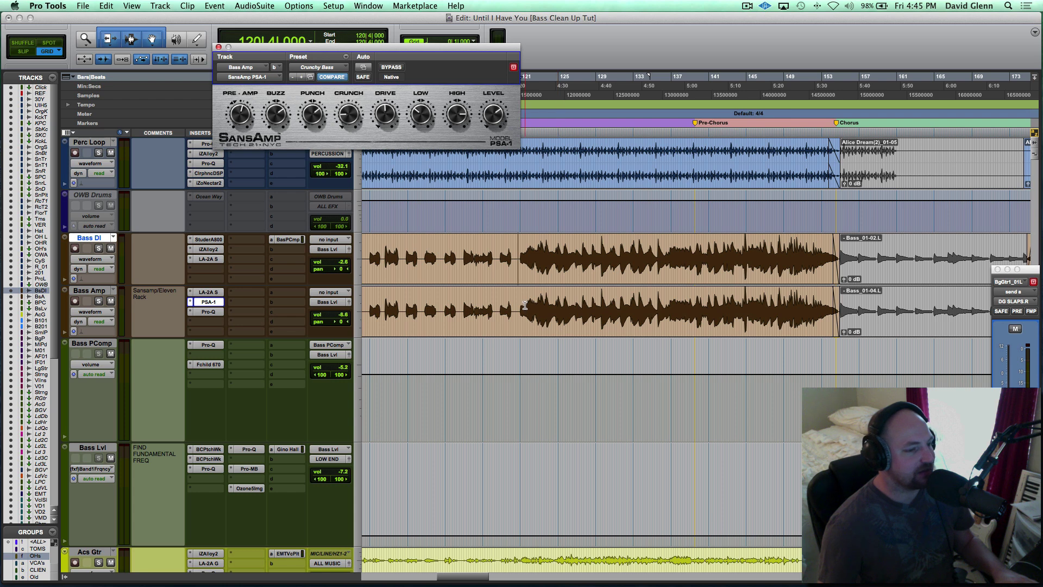
{"action": "left_click", "coordinate": [206, 312]}
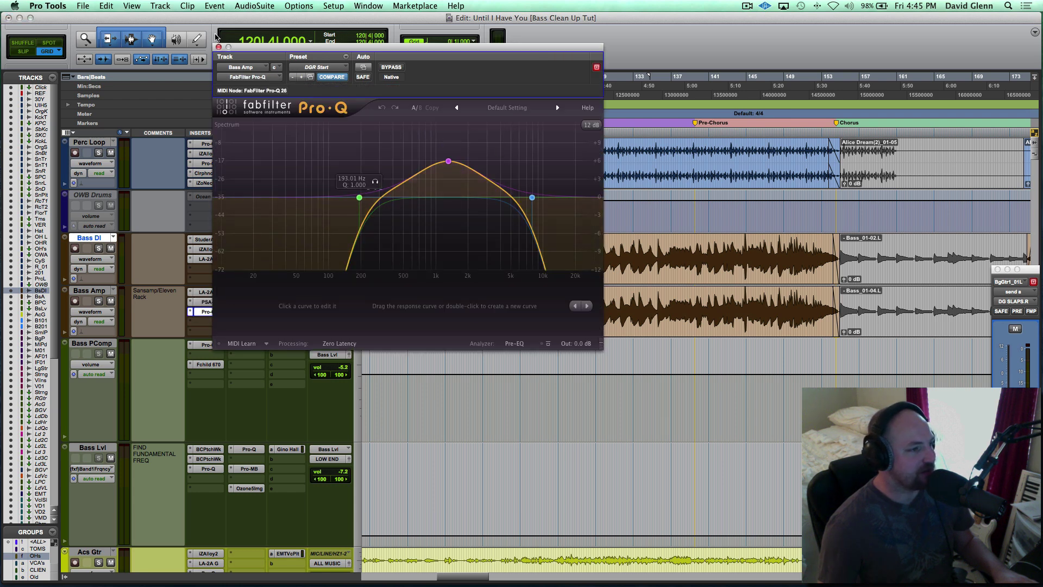
{"action": "left_click", "coordinate": [218, 48]}
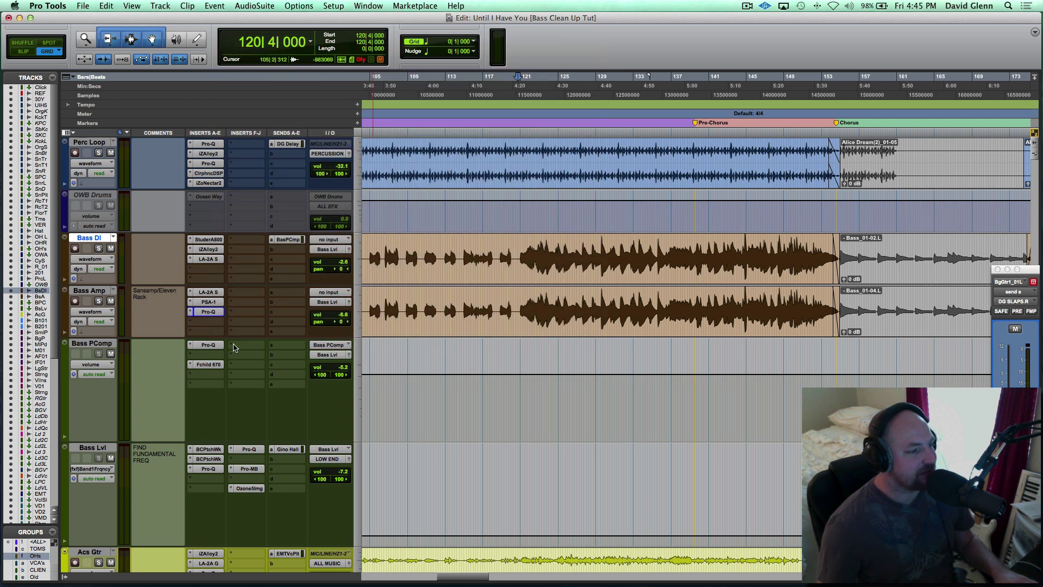
Select the Bass PComp track and reduce its track height by one size.
{"action": "left_click", "coordinate": [87, 344]}
{"action": "key", "text": "ctrl+Up"}
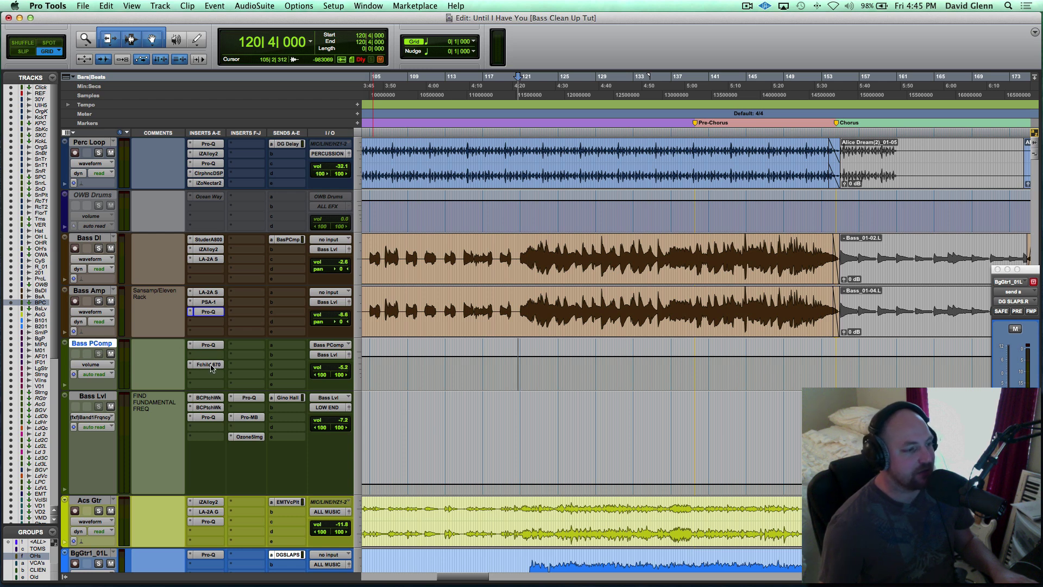
Open the first Blue Cat's PatchWork insert on Bass Lvl, keep only its RBass Stereo window open, and watch it during playback from bar 120.
{"action": "left_click", "coordinate": [207, 401]}
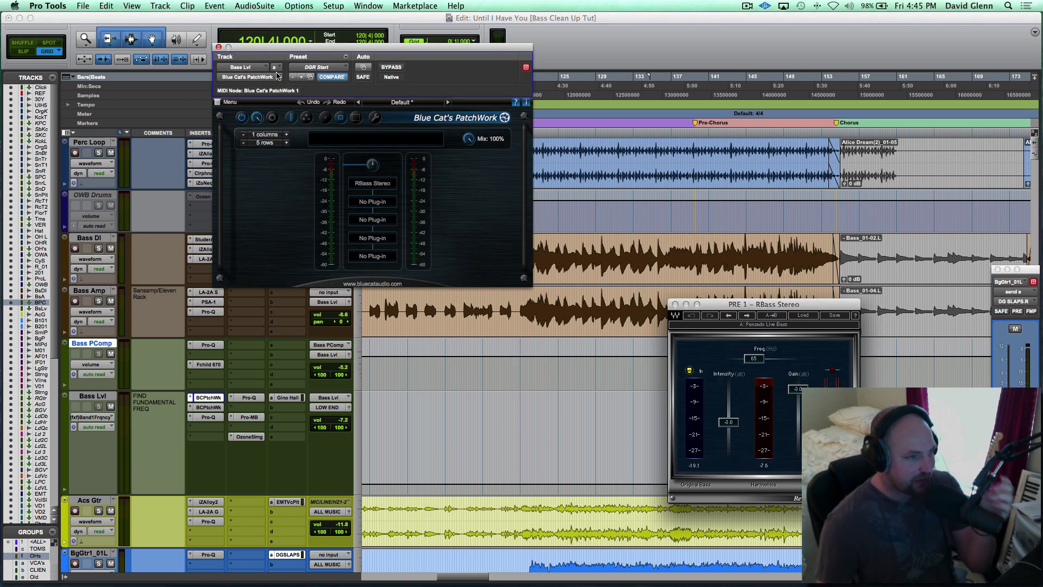
{"action": "left_click_drag", "start_coordinate": [257, 48], "coordinate": [373, 48]}
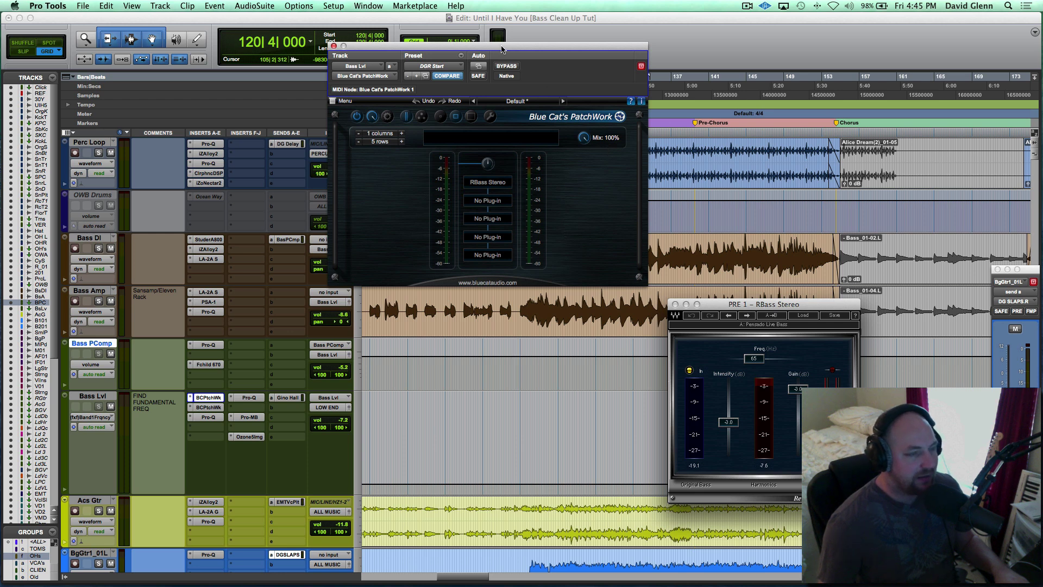
{"action": "key", "text": "super+w"}
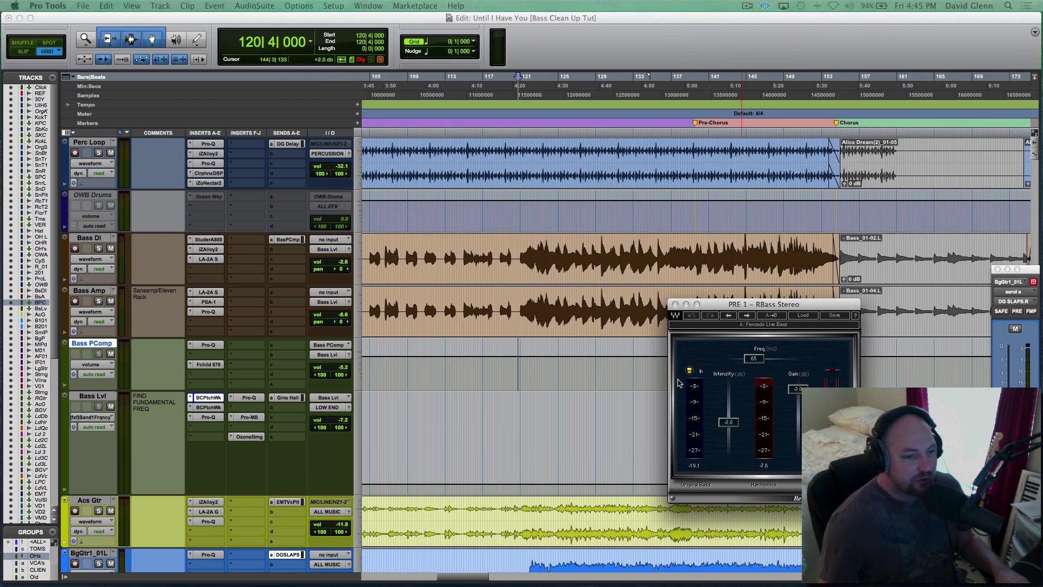
{"action": "left_click", "coordinate": [826, 305]}
{"action": "left_click_drag", "start_coordinate": [824, 306], "coordinate": [393, 59]}
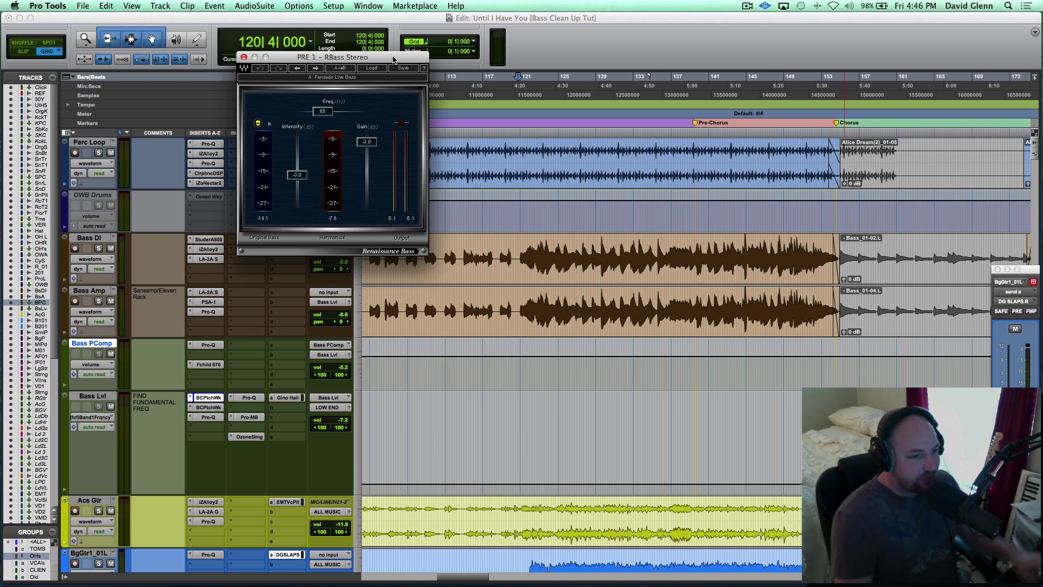
{"action": "key", "text": "space"}
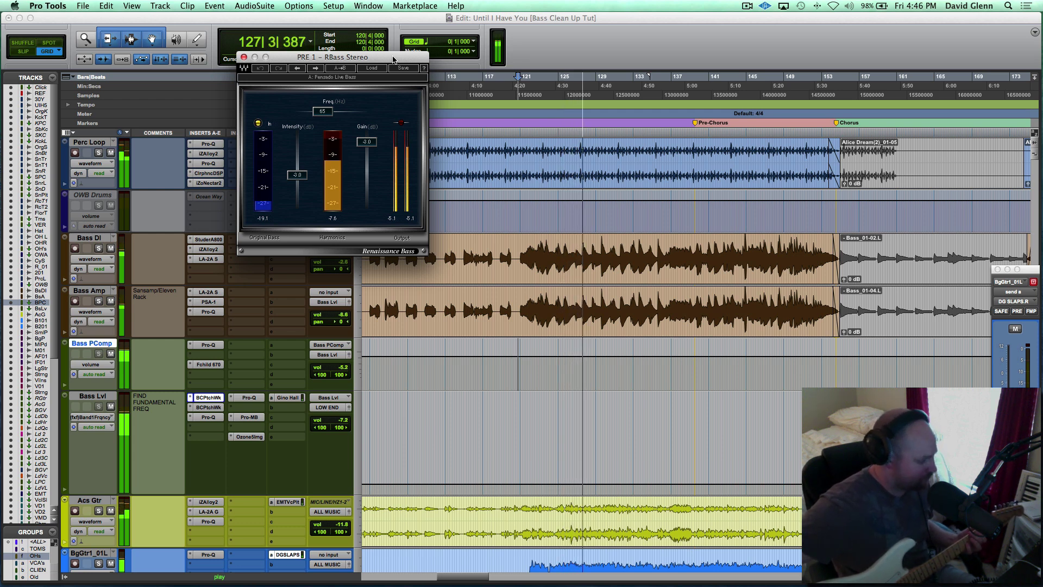
{"action": "key", "text": "space"}
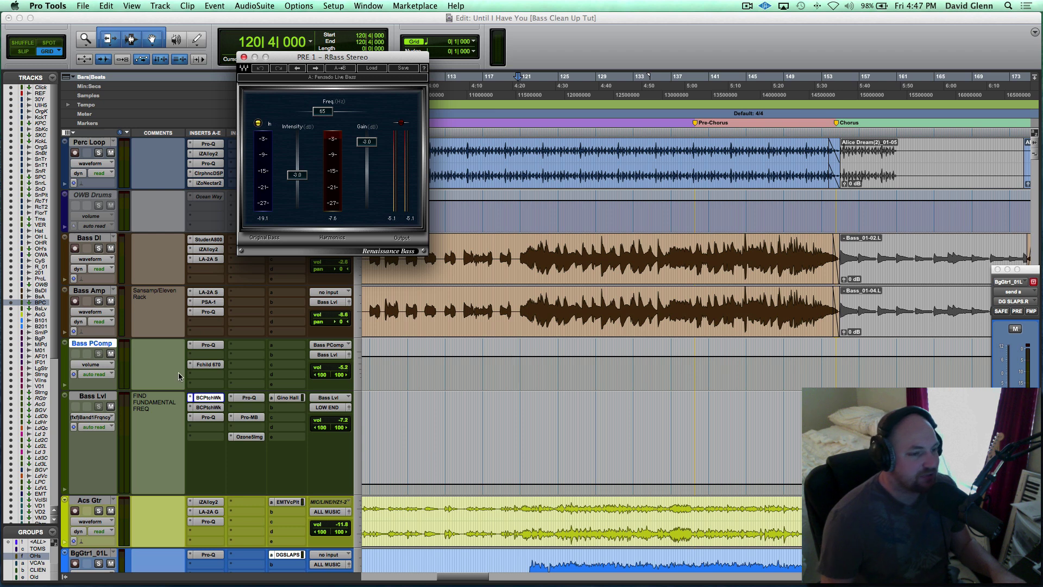
Solo the Bass DI and Bass Amp tracks and play from bar 121, comparing Bass Lvl's first PatchWork insert bypassed and active.
{"action": "left_click", "coordinate": [208, 398]}
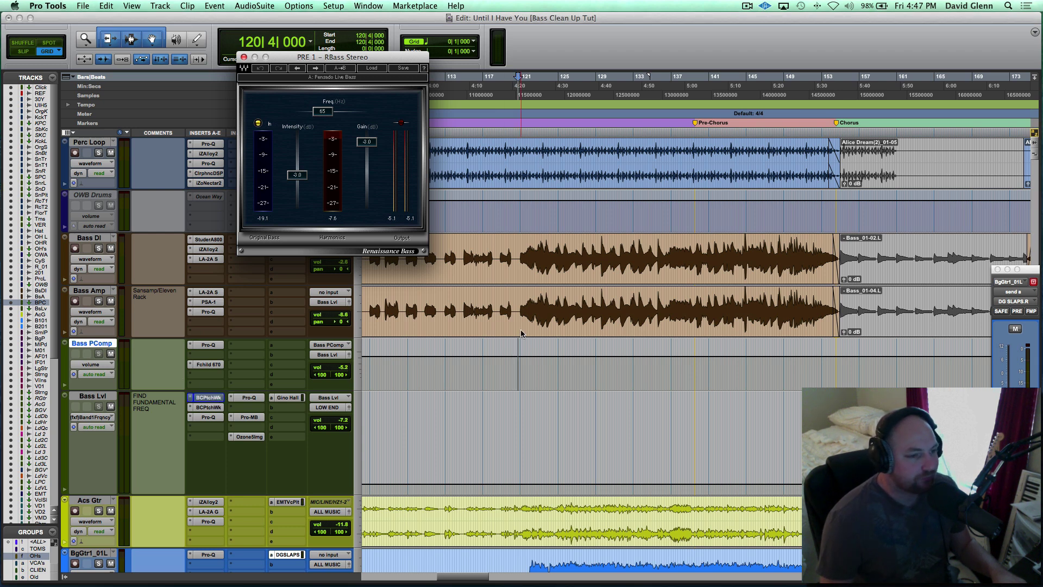
{"action": "left_click", "coordinate": [520, 298]}
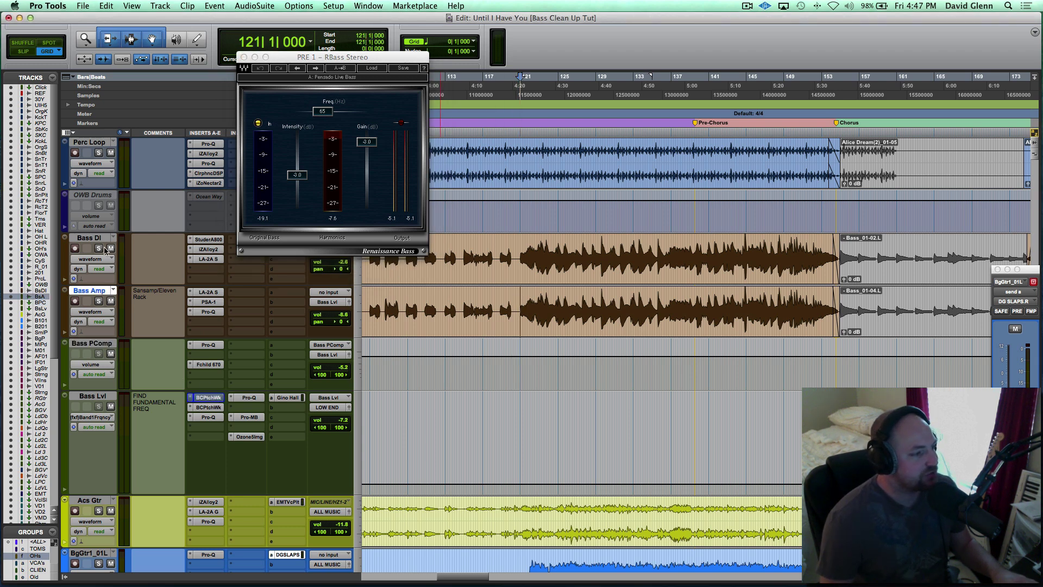
{"action": "left_click", "coordinate": [89, 238], "text": "shift"}
{"action": "key", "text": "shift+s"}
{"action": "key", "text": "space"}
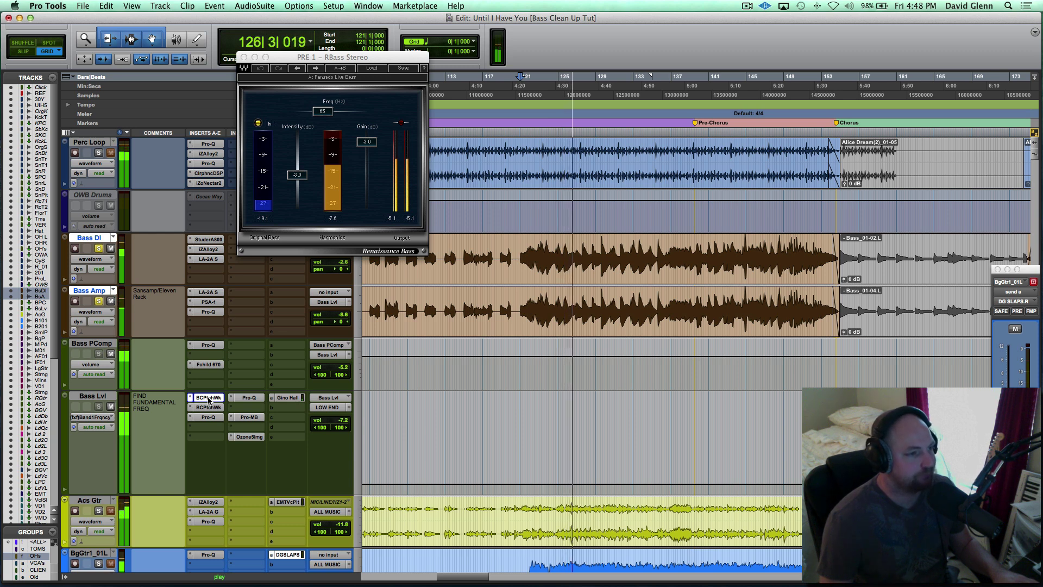
{"action": "key", "text": "space"}
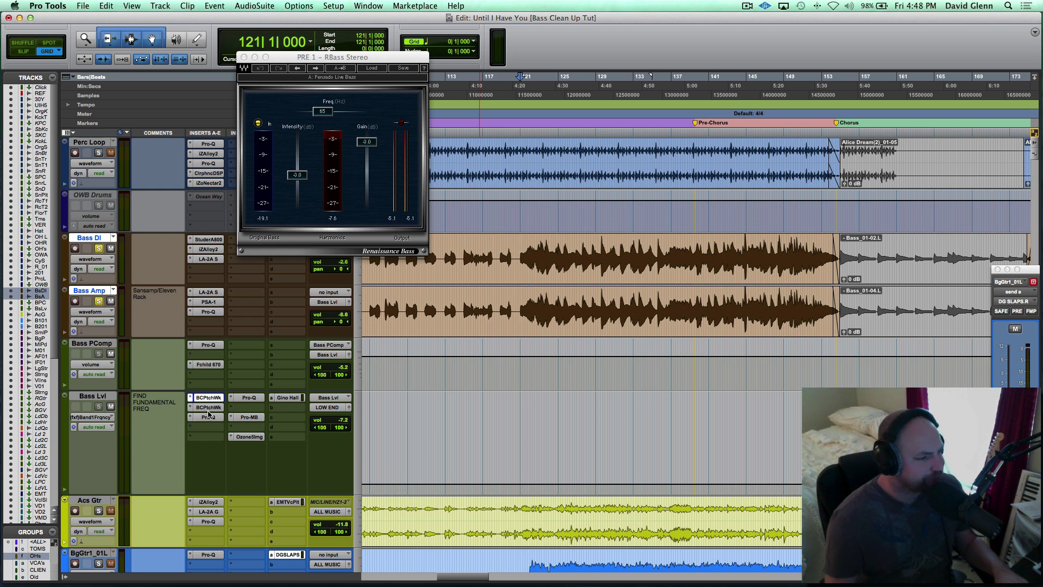
Open the Ozone 5 Imager on the Bass Lvl track and select the Bass PComp and Bass Lvl tracks together.
{"action": "left_click", "coordinate": [249, 436]}
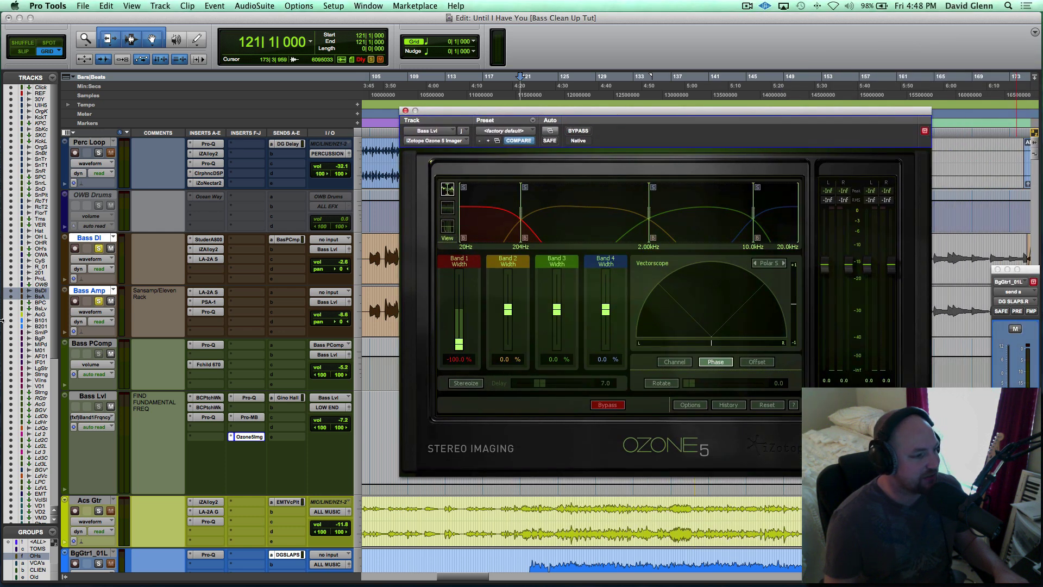
{"action": "left_click", "coordinate": [83, 344]}
{"action": "left_click", "coordinate": [92, 396], "text": "shift"}
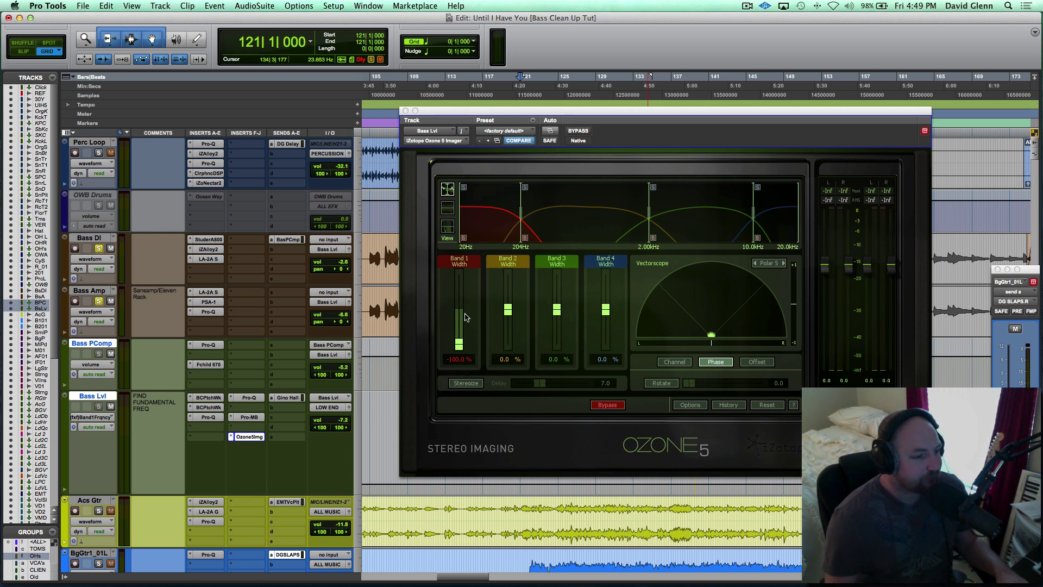
Try widening Band 3 in the Ozone 5 Imager, and reset its width to 0.0 %.
{"action": "mouse_move", "coordinate": [559, 311]}
{"action": "left_mouse_down"}
{"action": "mouse_move", "coordinate": [559, 288]}
{"action": "mouse_move", "coordinate": [556, 297]}
{"action": "left_mouse_up"}
{"action": "left_click", "coordinate": [557, 298], "text": "alt"}
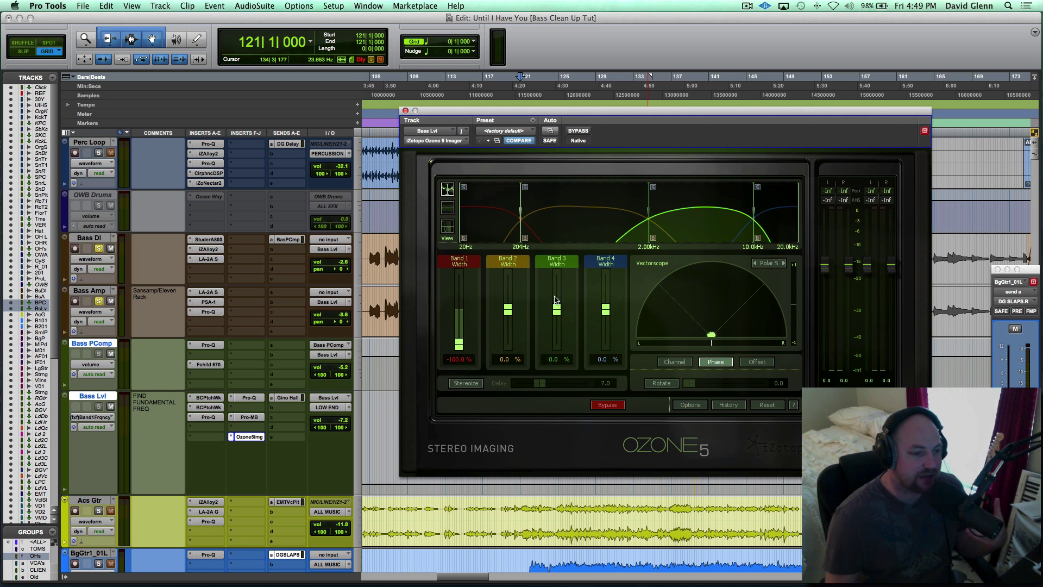